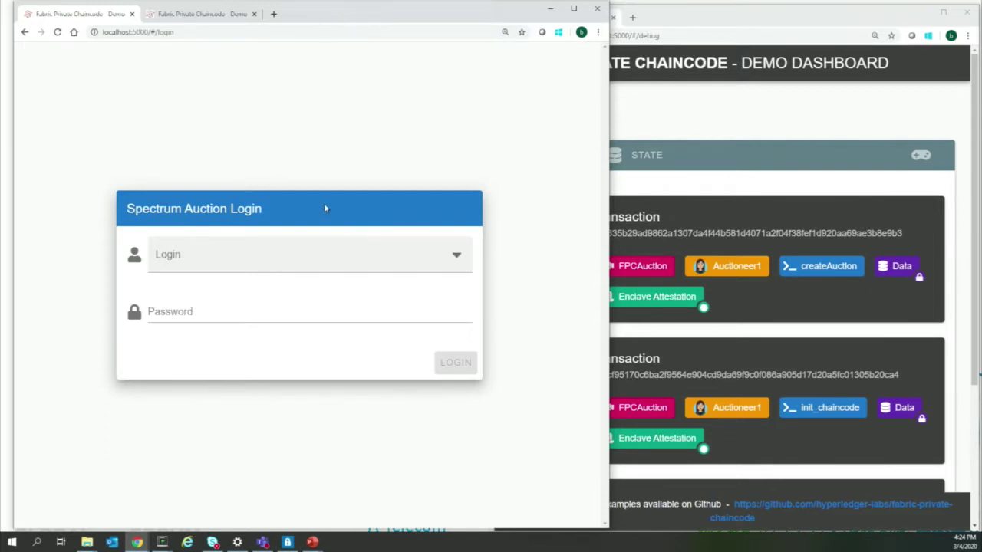
Log in to the spectrum auction as Auctioneer1 and review the auction's participants and territories
left_click(299, 262)
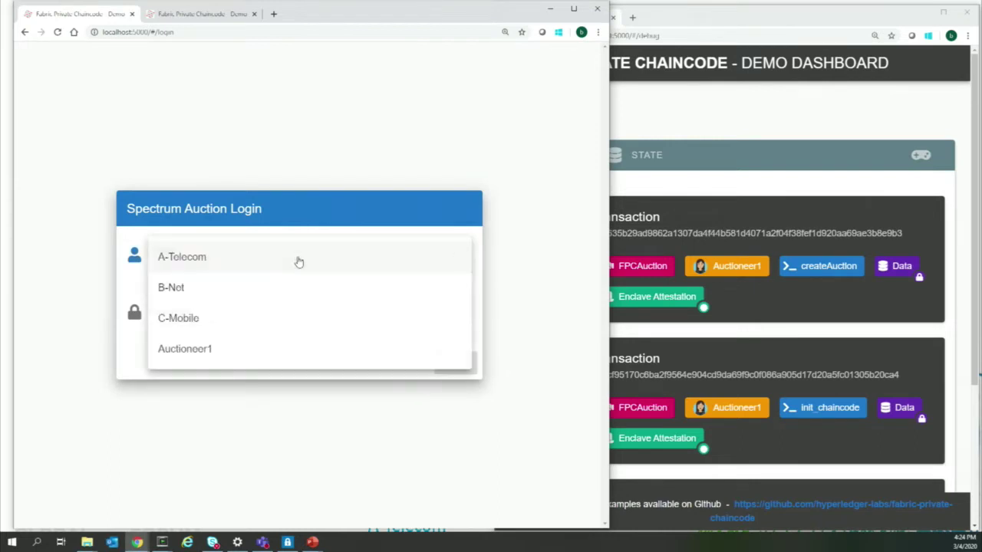
left_click(255, 354)
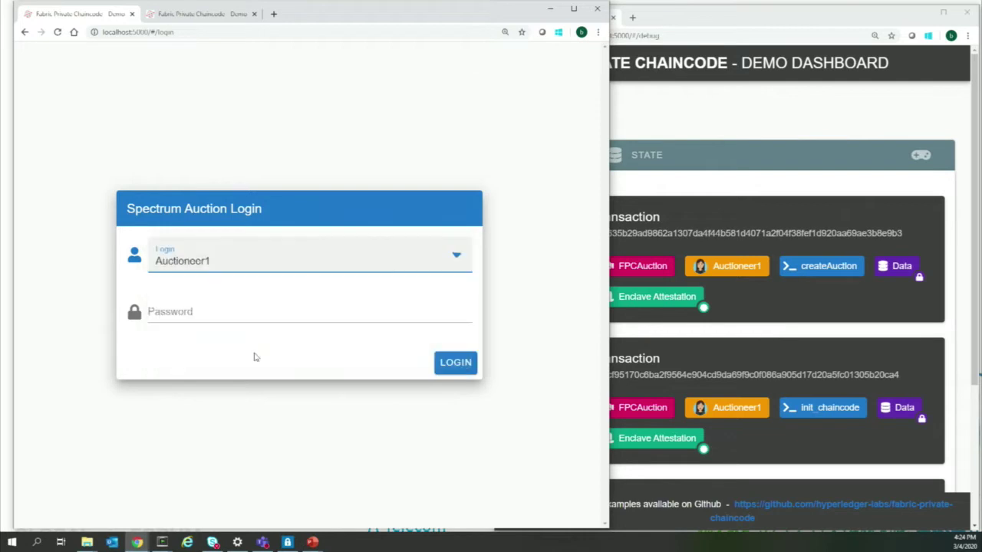
left_click(451, 363)
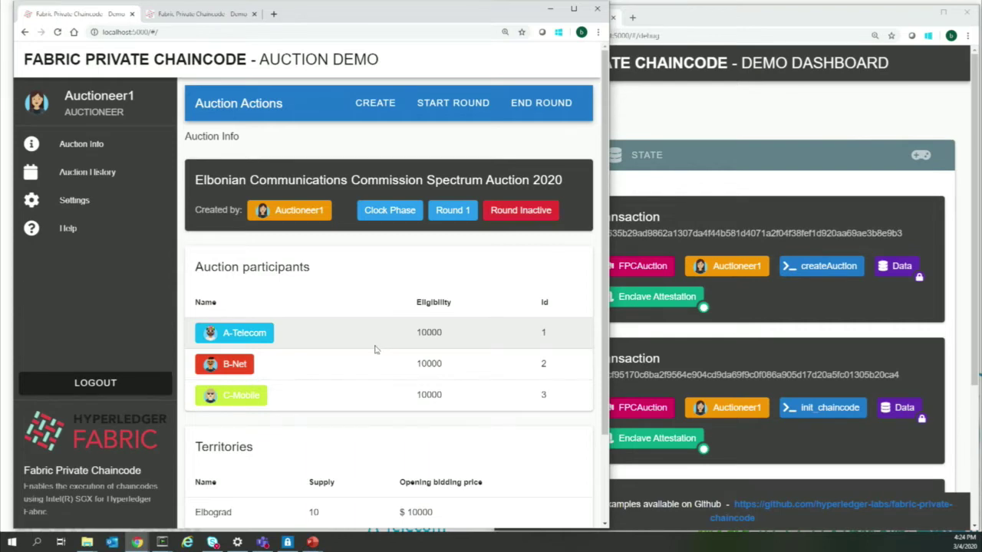
scroll(376, 345, "down", 2)
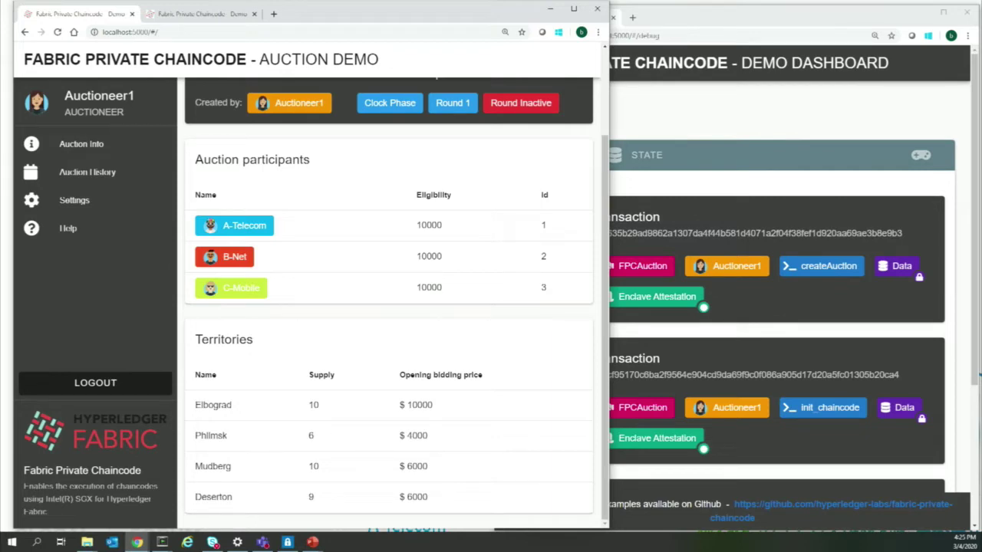
Bring the demo dashboard to the front and review the ledger transactions of the auction rounds
key("alt+Tab")
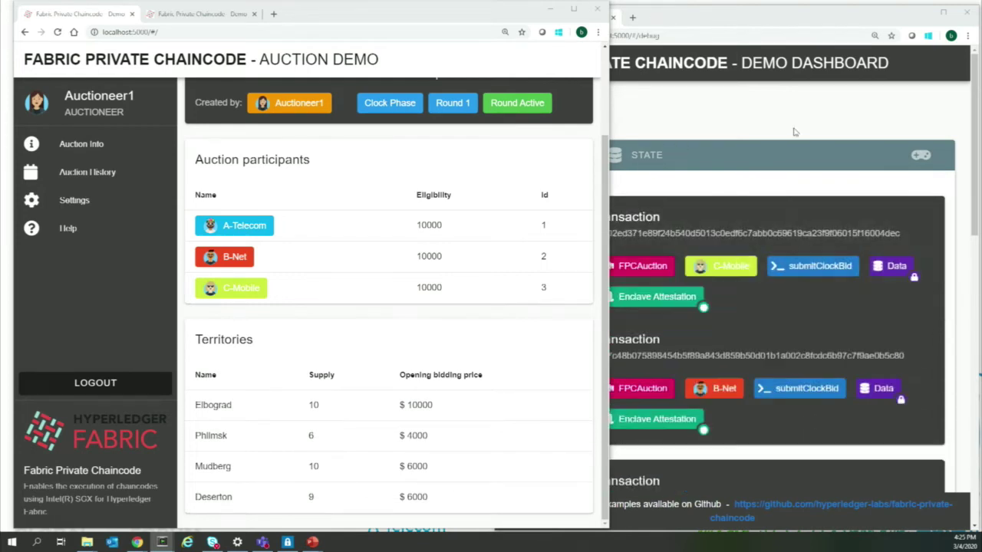
left_click(795, 132)
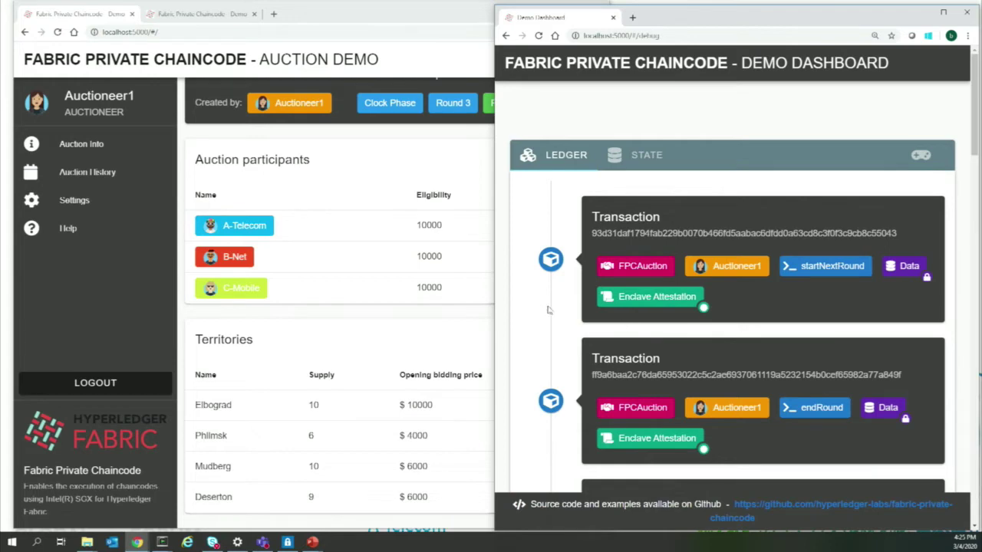
Log in to the auction as the bidder C-Mobile in the second auction demo page
left_click(421, 317)
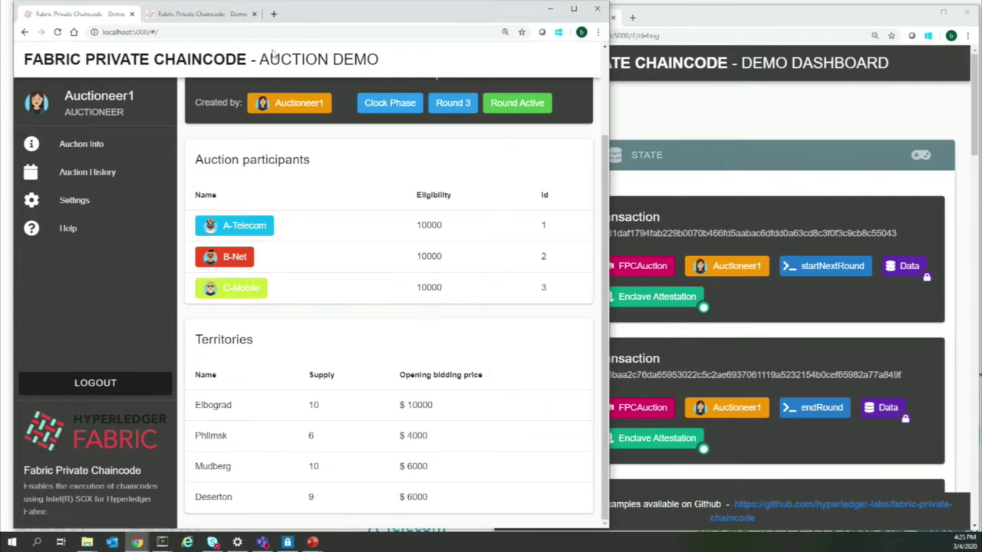
left_click(231, 19)
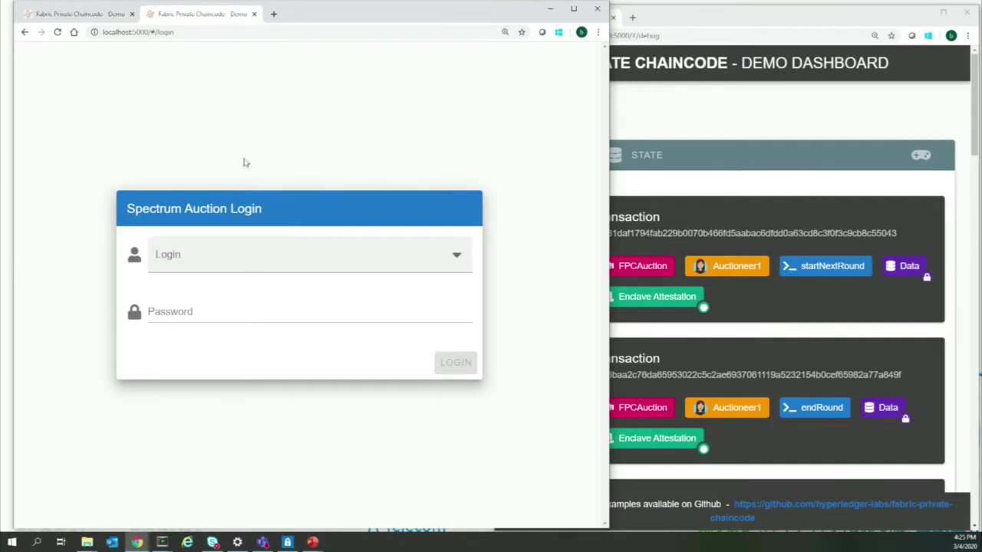
left_click(242, 258)
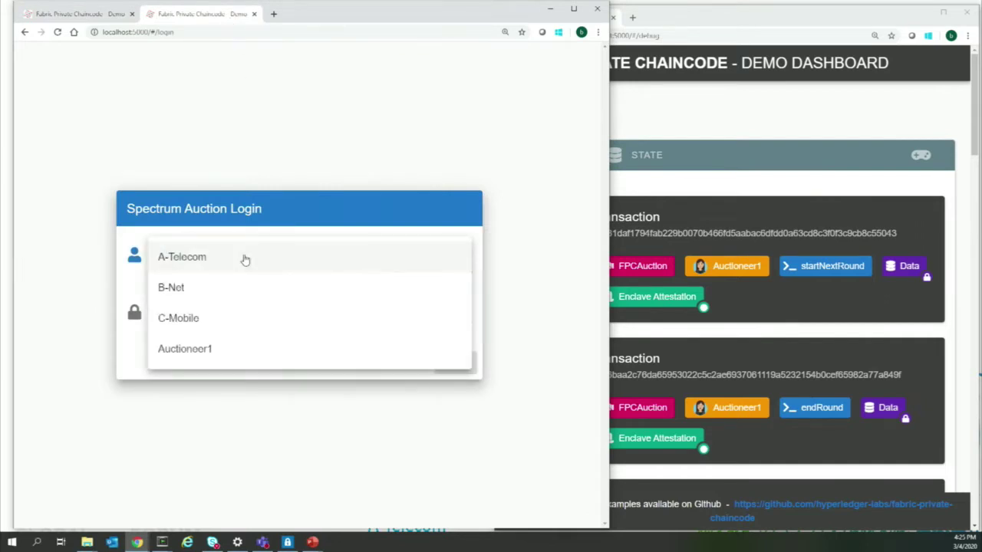
left_click(234, 322)
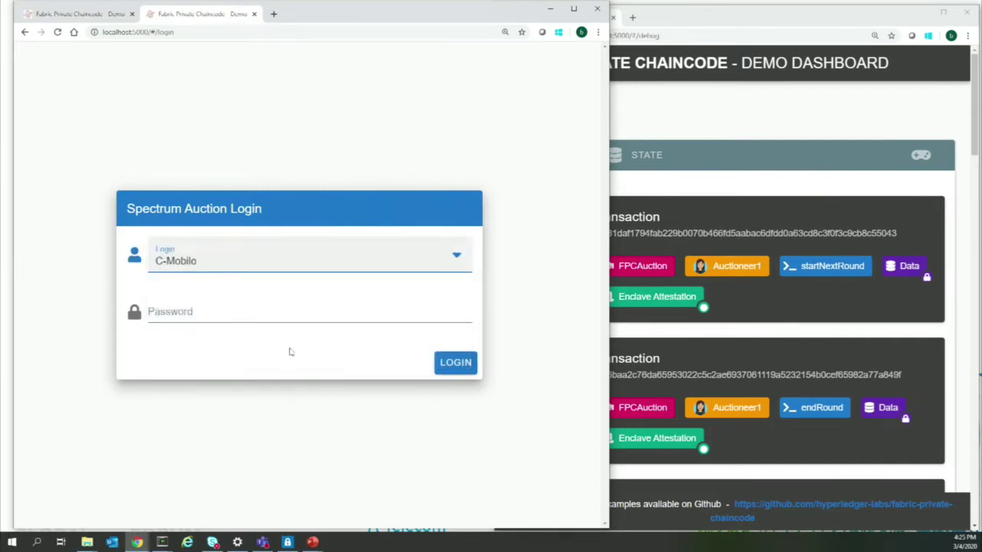
left_click(441, 369)
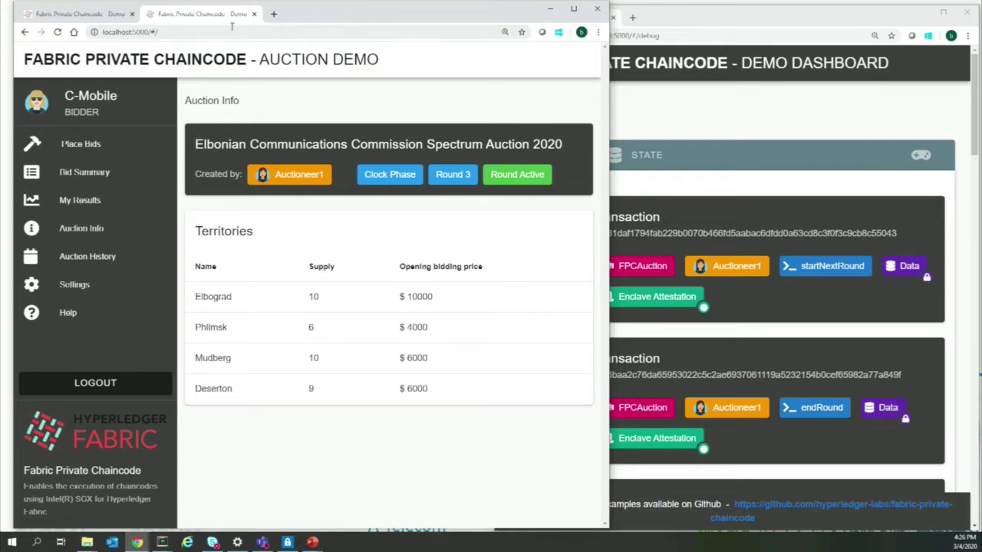
Return to the Auctioneer1 session and review the auction's round information and available auction actions
left_click(89, 17)
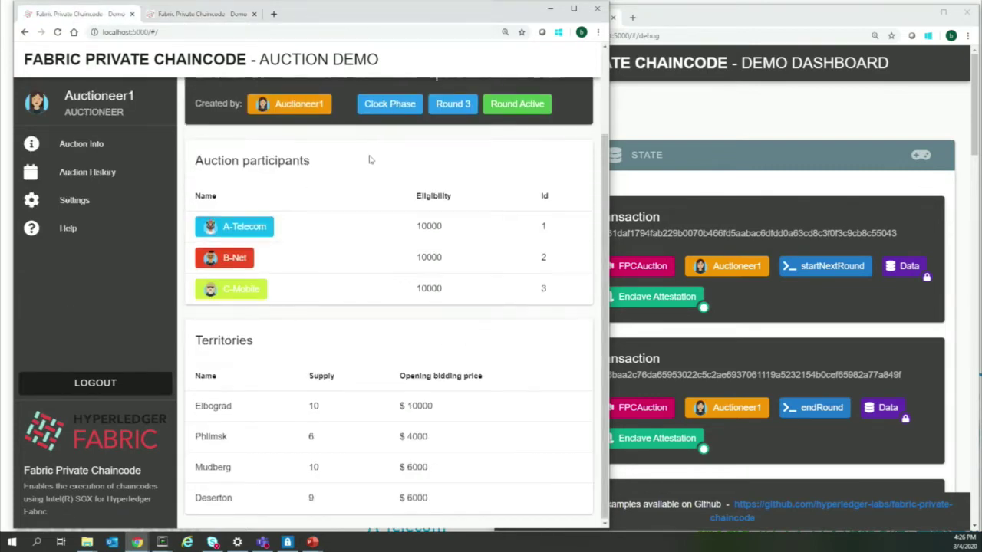
scroll(370, 159, "up", 2)
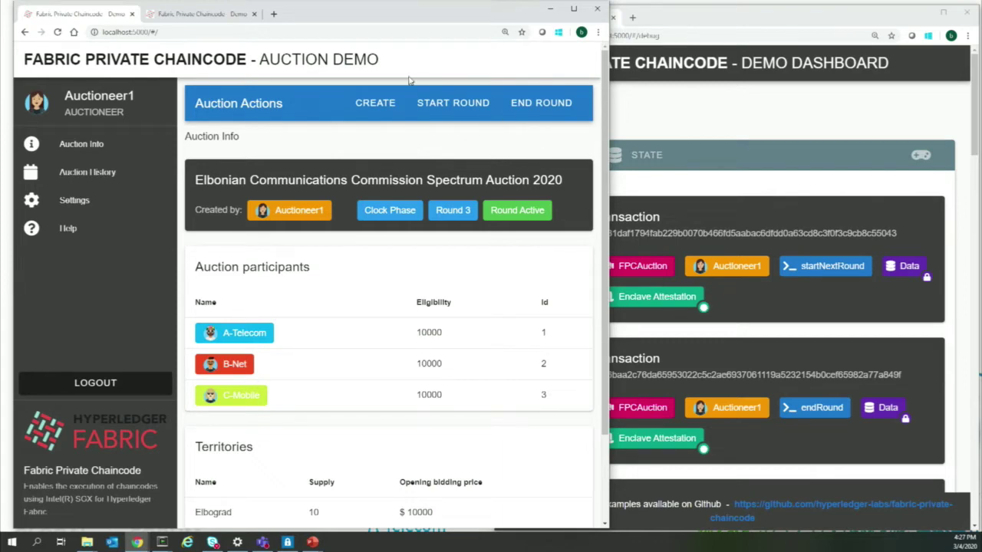
Open the bid placement page in the C-Mobile session and widen the browser window to fit the bidding table
left_click(220, 15)
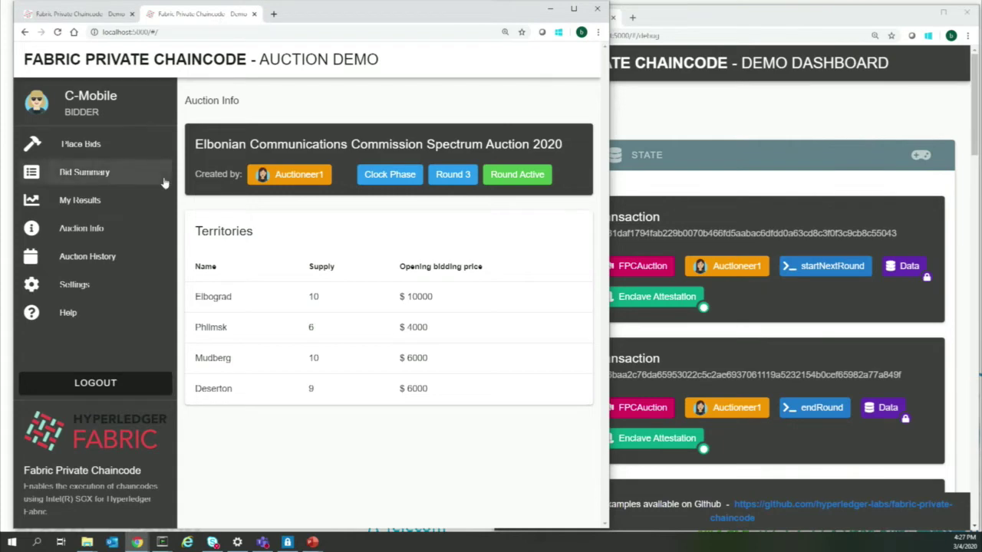
left_click(120, 149)
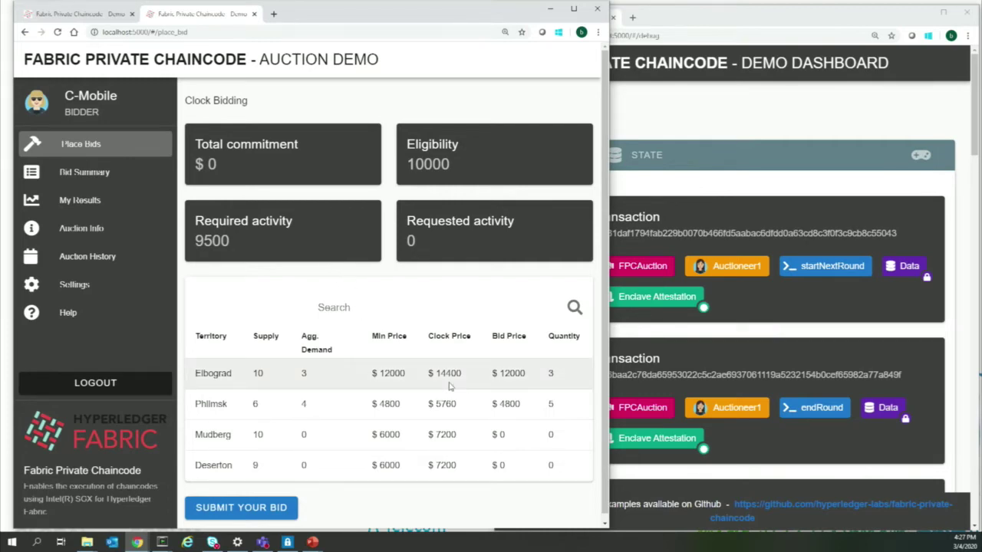
scroll(451, 385, "down", 1)
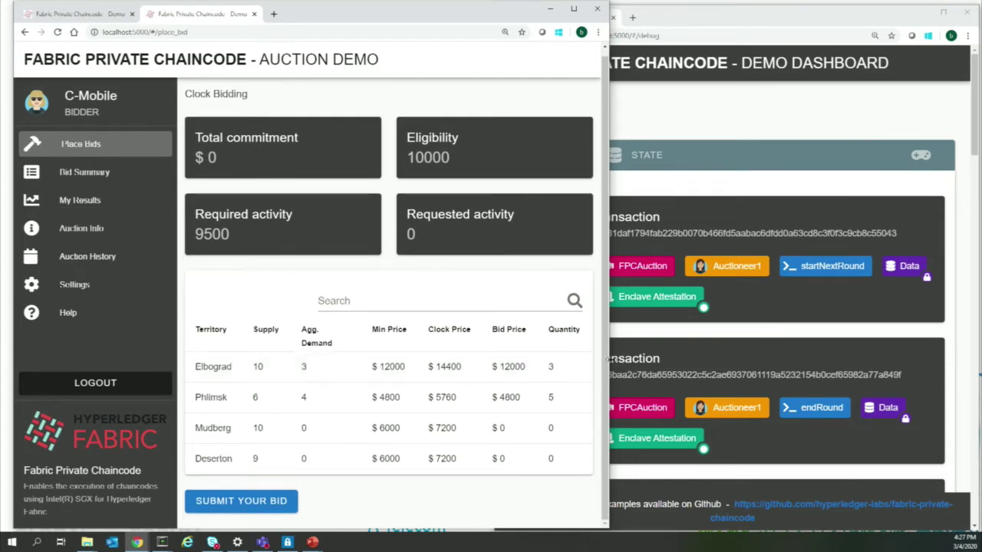
left_click_drag(607, 359, 650, 359)
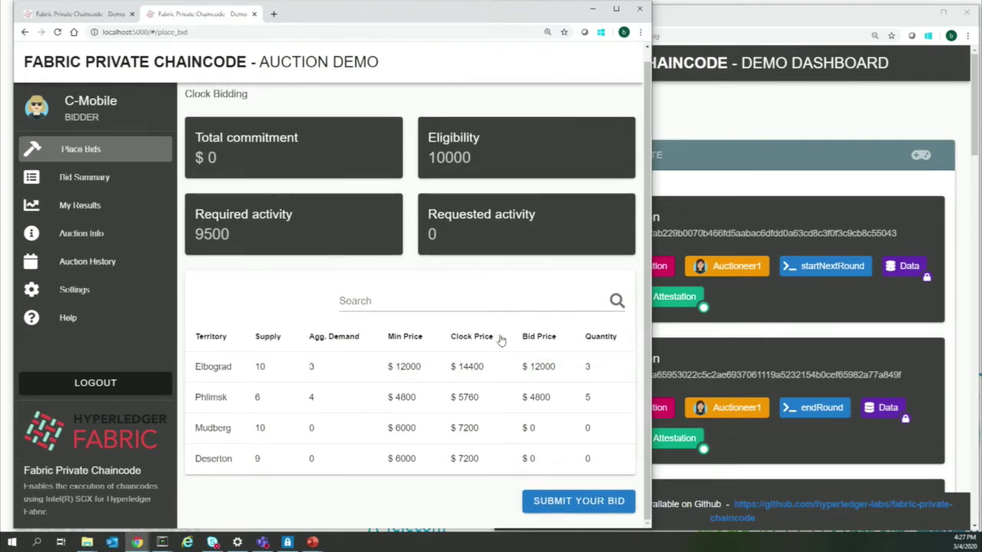
Set C-Mobile's bid quantity for Elbograd to 1 and submit the clock bid
left_click(588, 369)
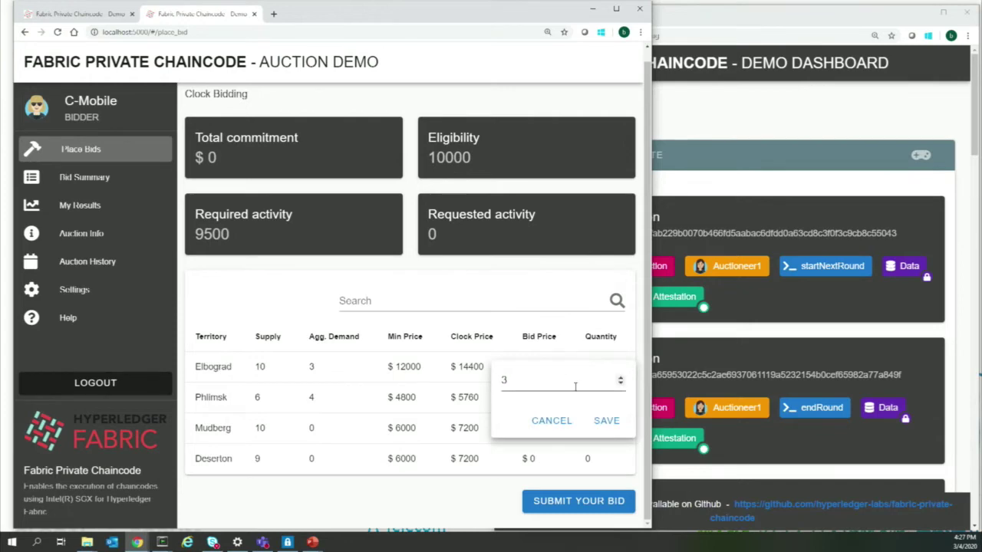
left_click(621, 386)
left_click(620, 386)
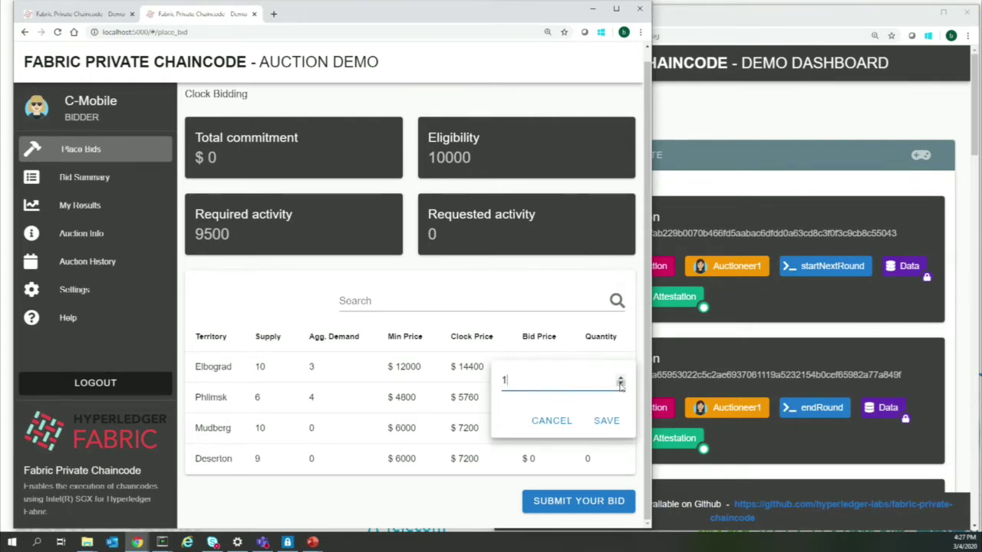
left_click(605, 422)
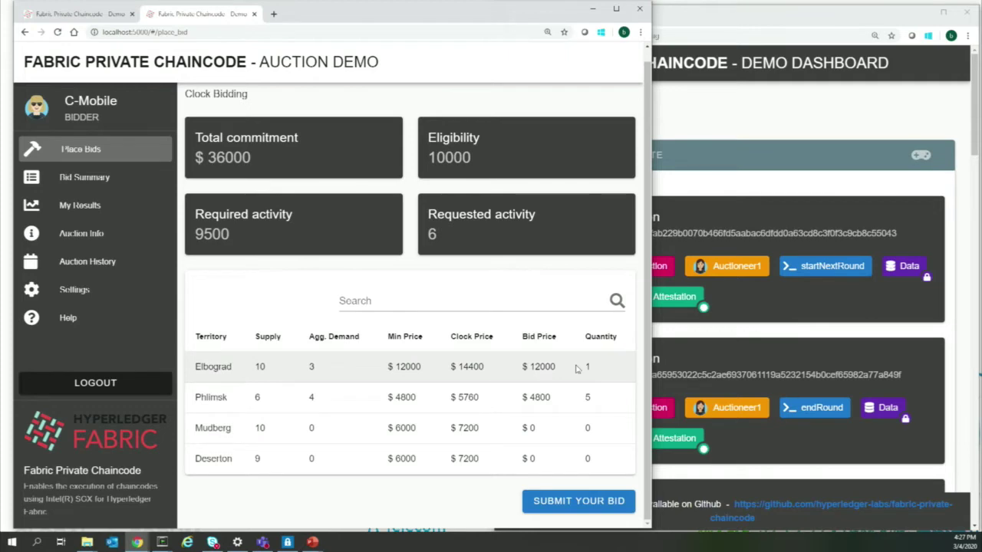
left_click(553, 501)
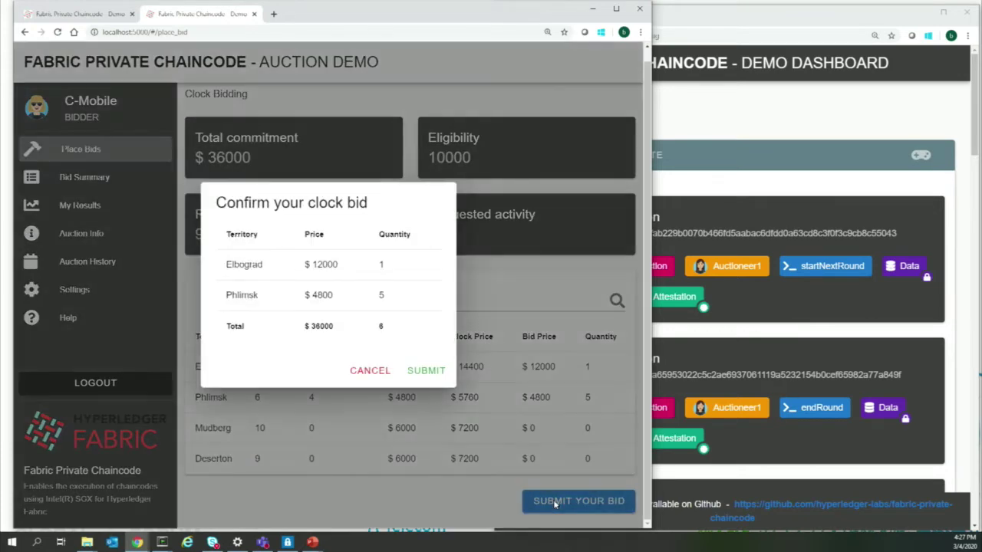
left_click(435, 369)
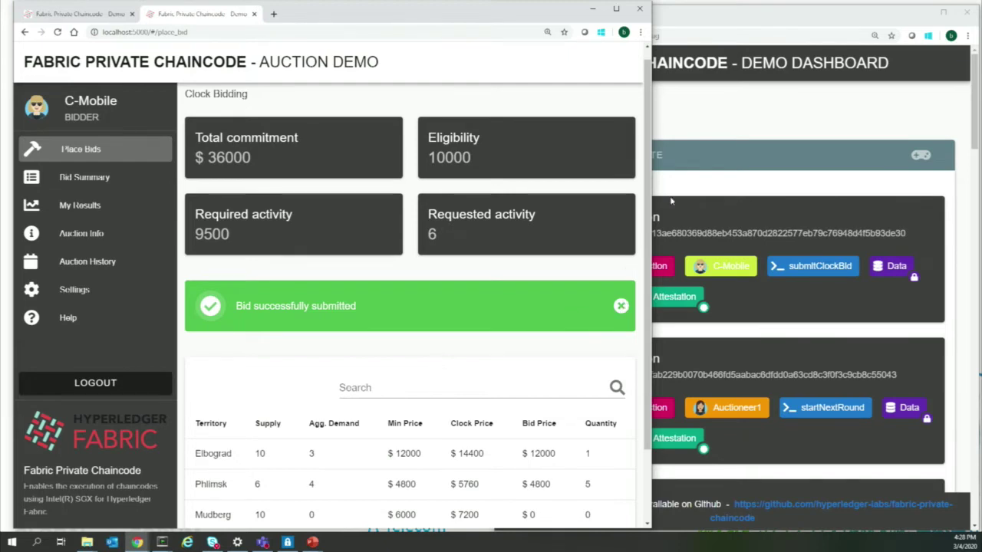
Examine the submitted bid transactions in the dashboard's ledger and the stored chaincode state entries
left_click(742, 126)
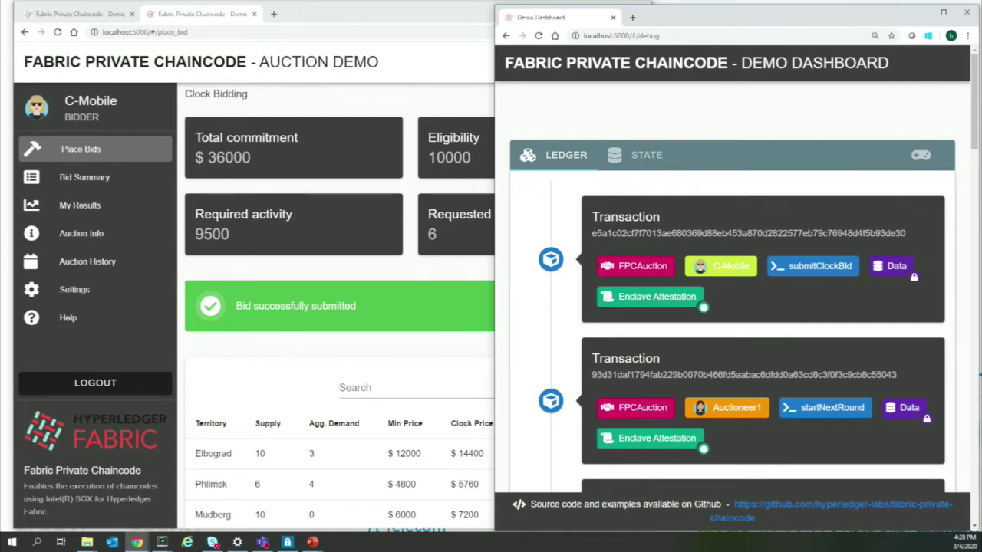
key("alt+Tab")
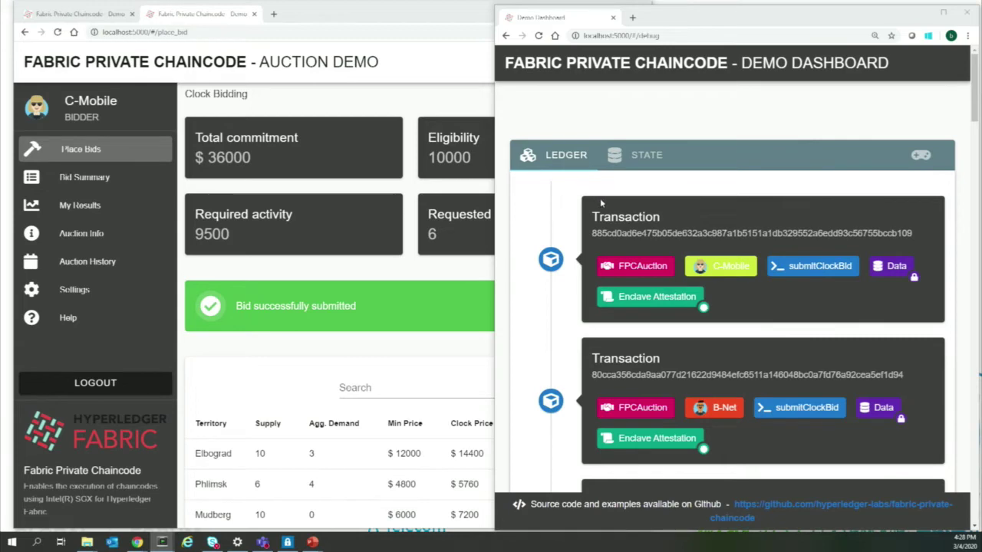
left_click(647, 157)
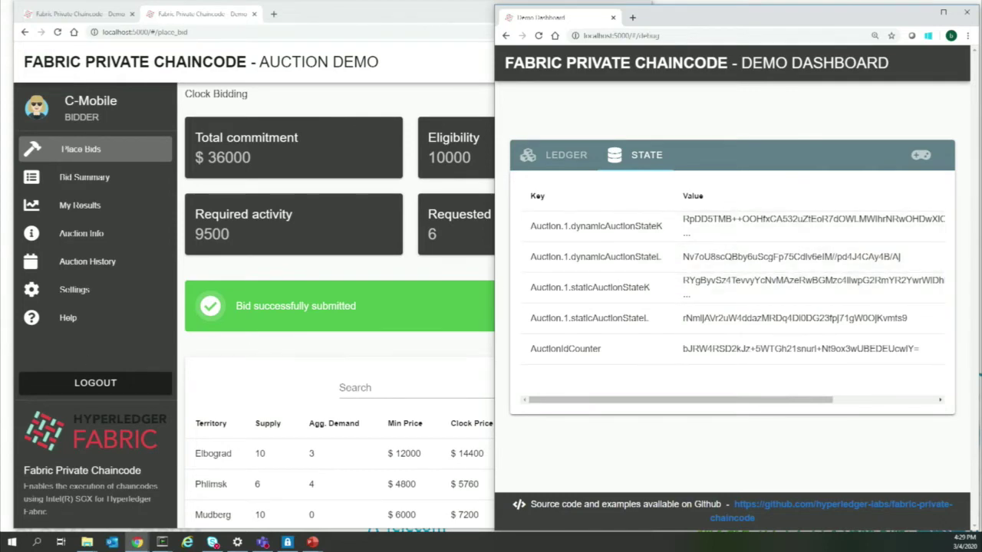
Check the current round in the Auctioneer1 session, and return the demo dashboard to its ledger view
left_click(113, 16)
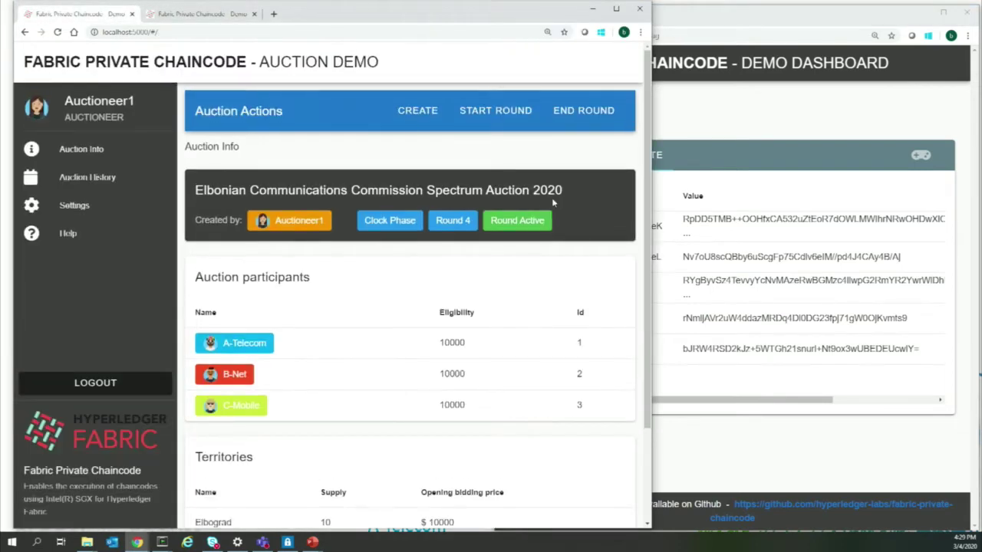
left_click(698, 192)
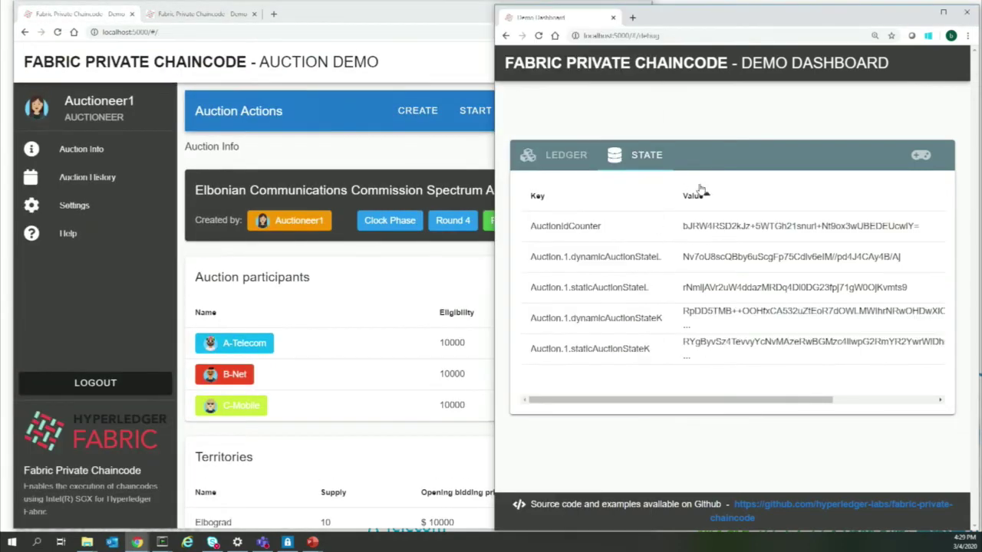
left_click(569, 155)
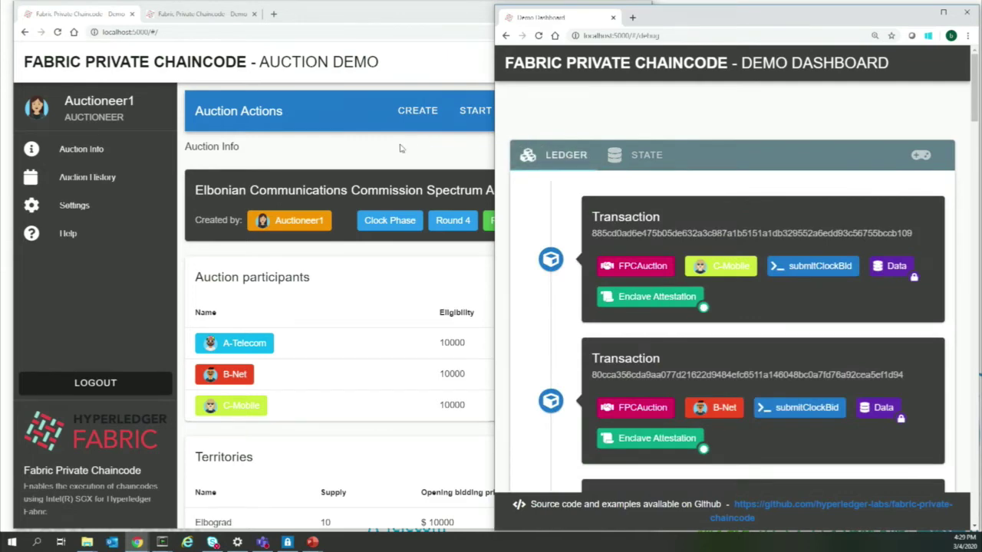
End the active auction round as Auctioneer1 and review the licenses per territory in the auction results
left_click(400, 148)
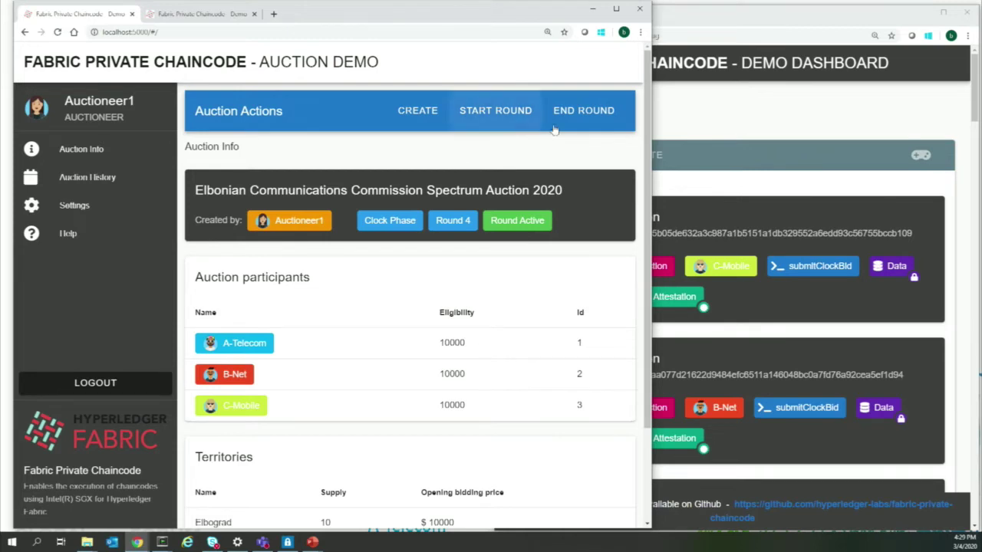
left_click(575, 112)
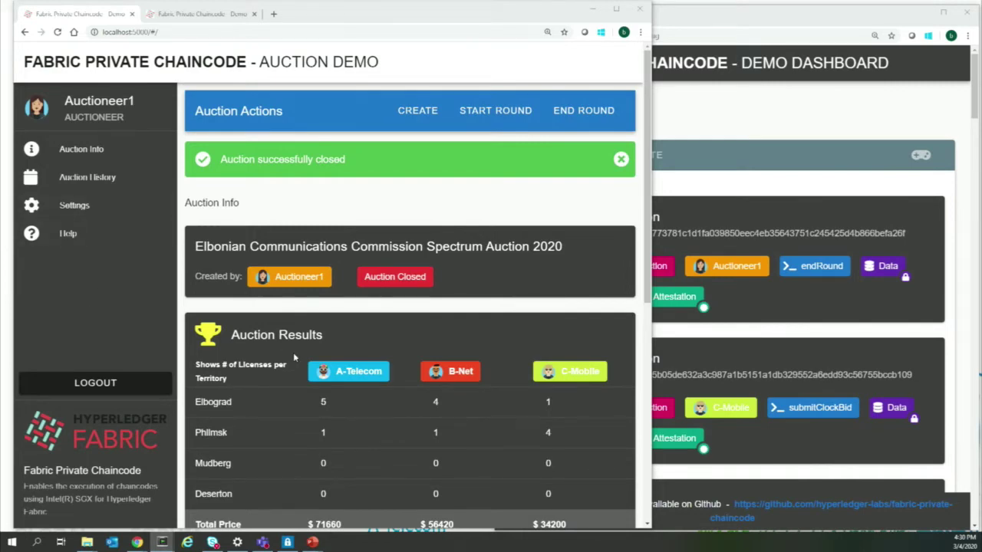
scroll(397, 349, "down", 1)
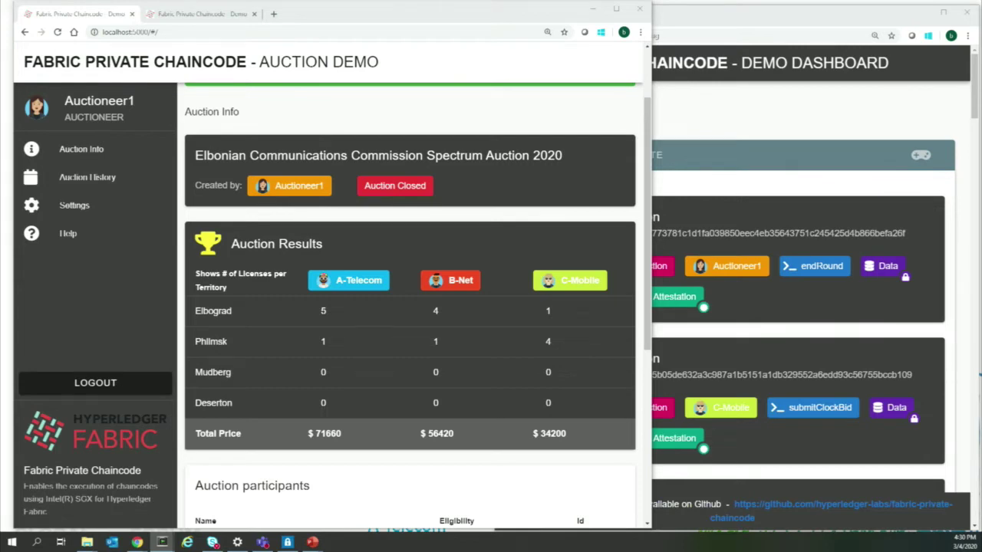
Examine the publishAssignmentResults, endRound and submitClockBid transactions in the demo dashboard's ledger
left_click(730, 189)
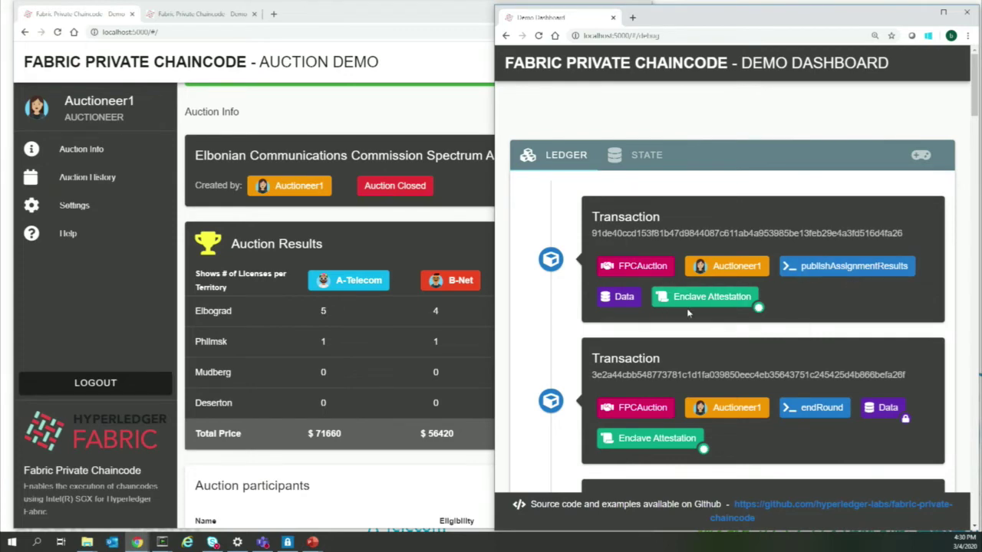
mouse_move(718, 309)
scroll(660, 445, "down", 2)
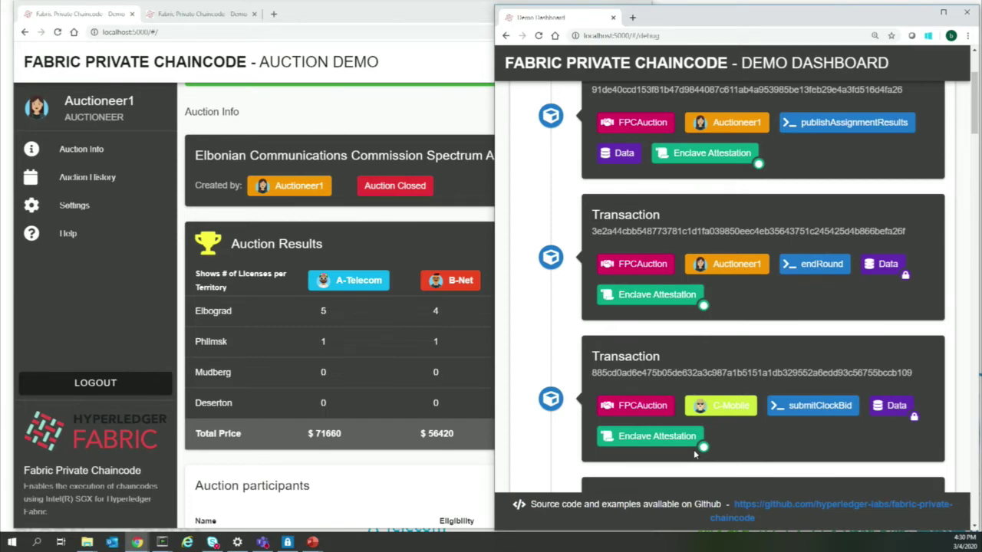
scroll(738, 392, "up", 3)
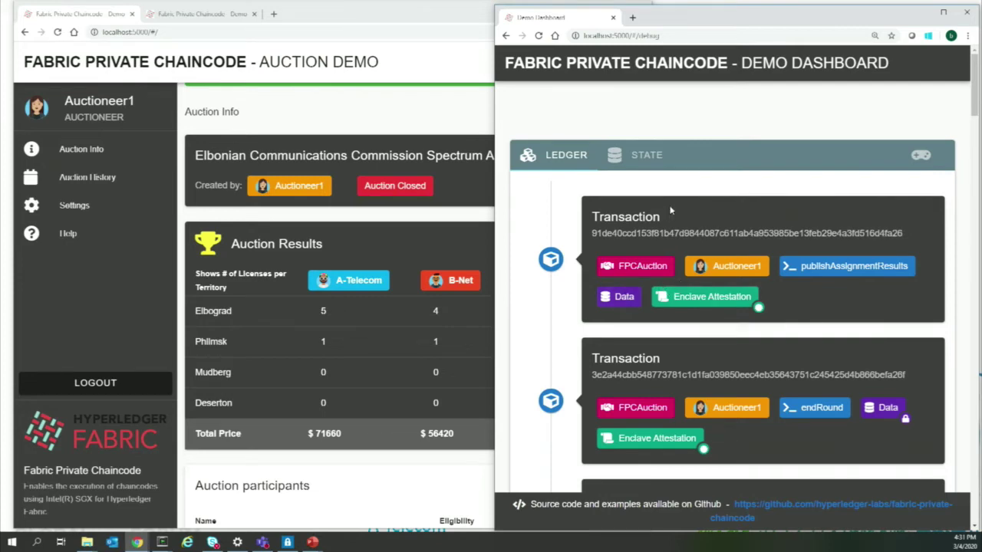
Open the dashboard's chaincode state and inspect the value of the Auction.1.publicResultsK entry
left_click(652, 155)
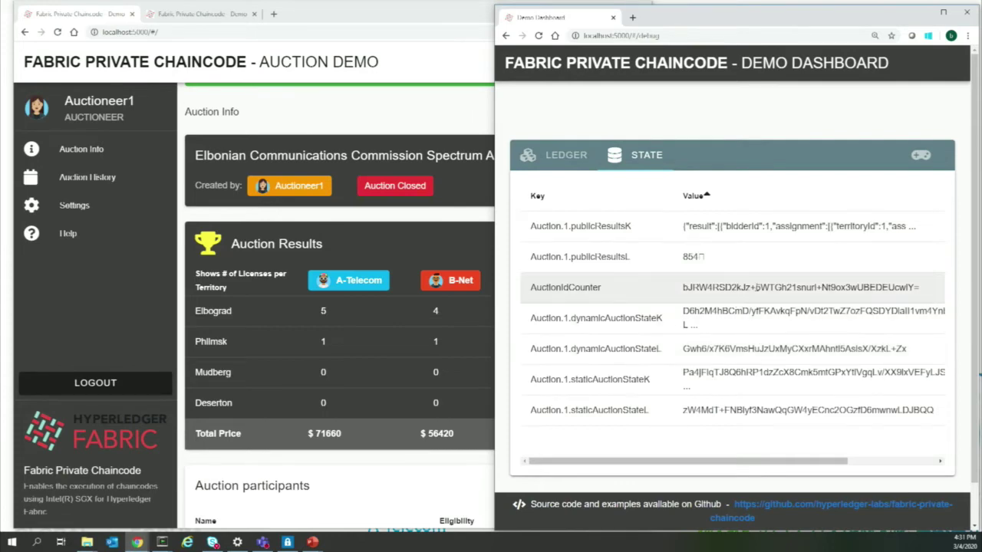
triple_click(745, 226)
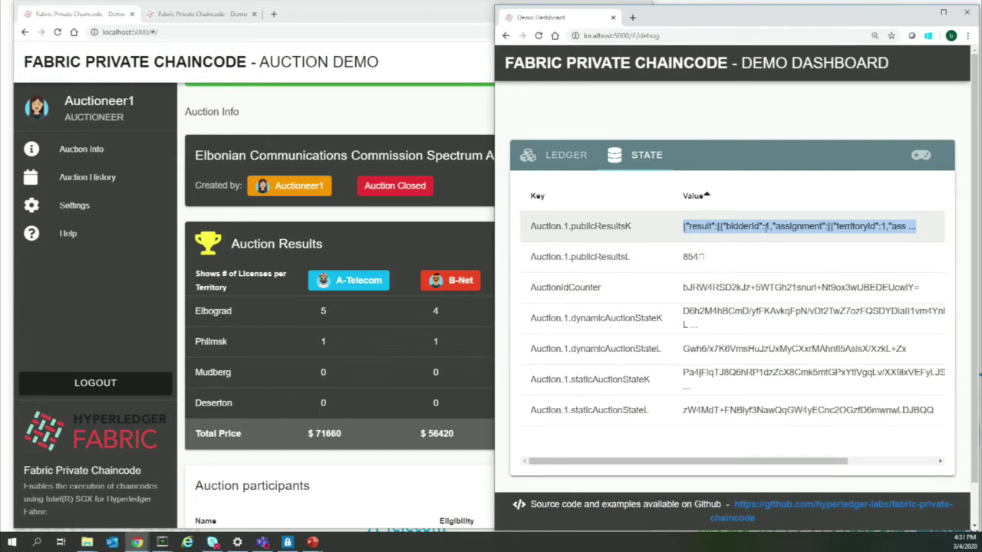
left_click(649, 255)
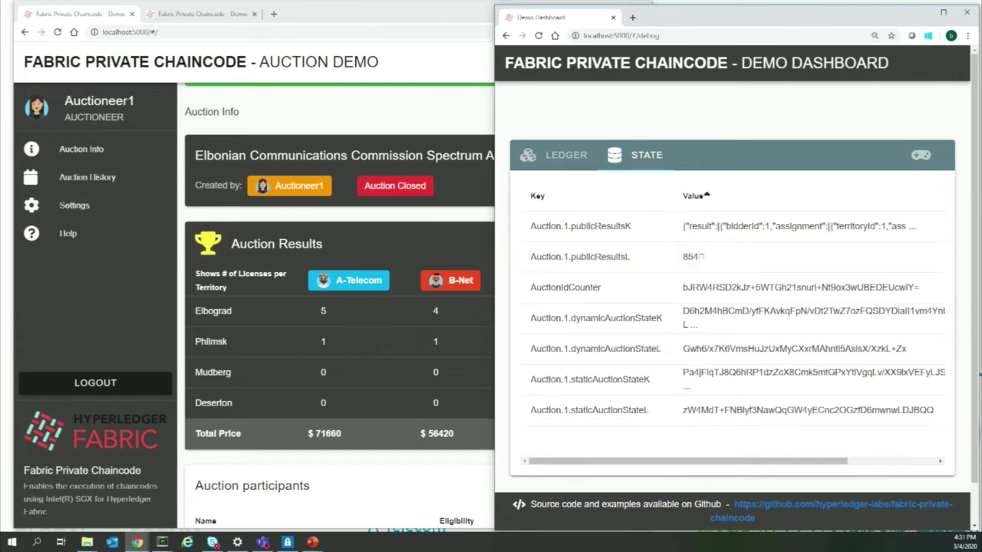
Minimize the dashboard and auction browser windows and advance the presentation to the slide after FPC Auction Demo Overview
left_click(920, 12)
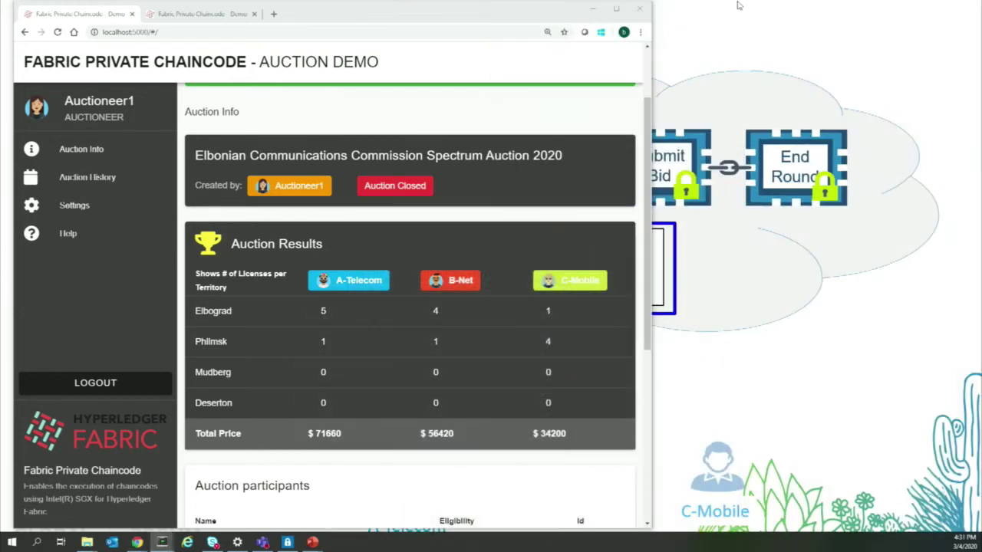
left_click(603, 14)
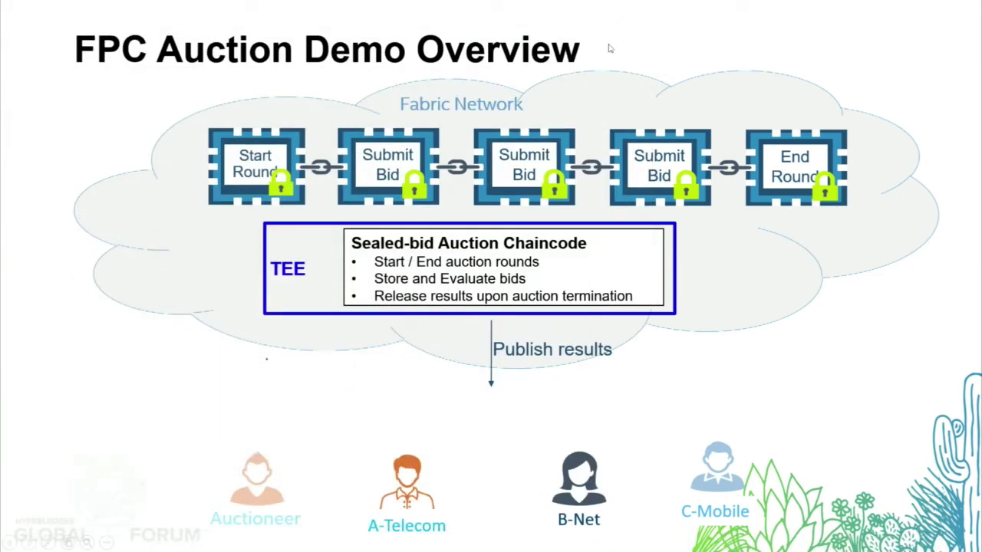
key("Right")
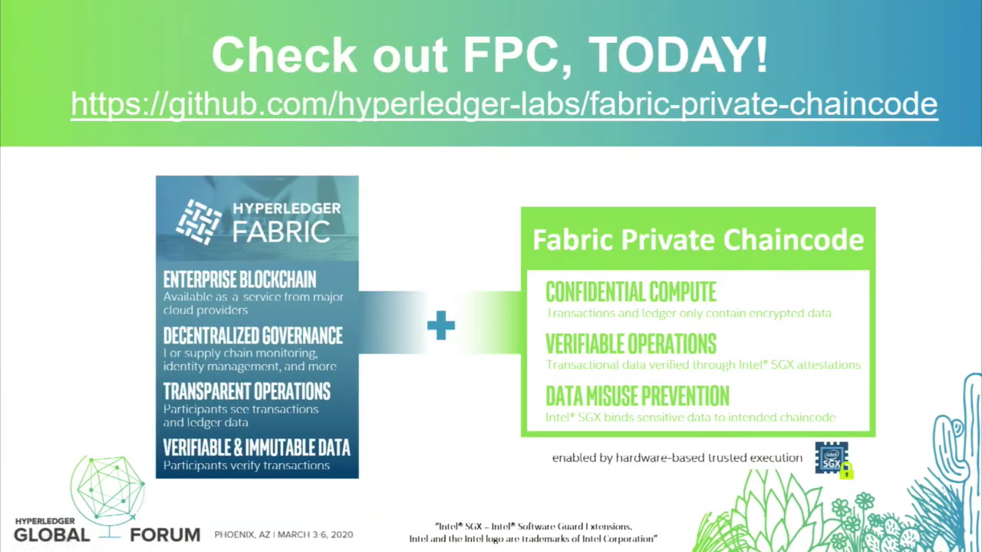